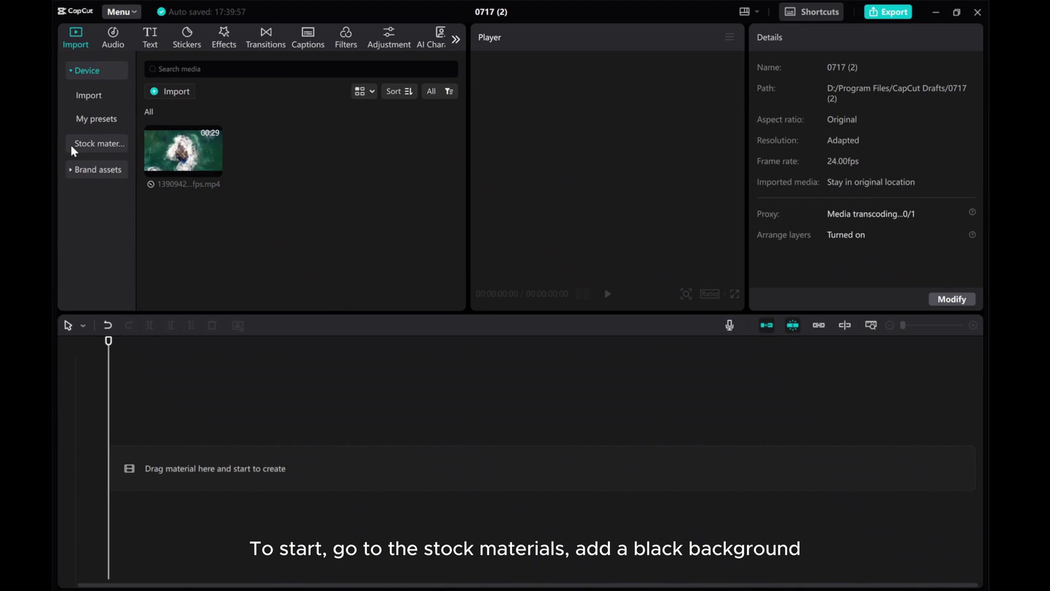
Add the stock black clip, freeze it, and delete the original black clip
{"action": "left_click", "coordinate": [99, 145]}
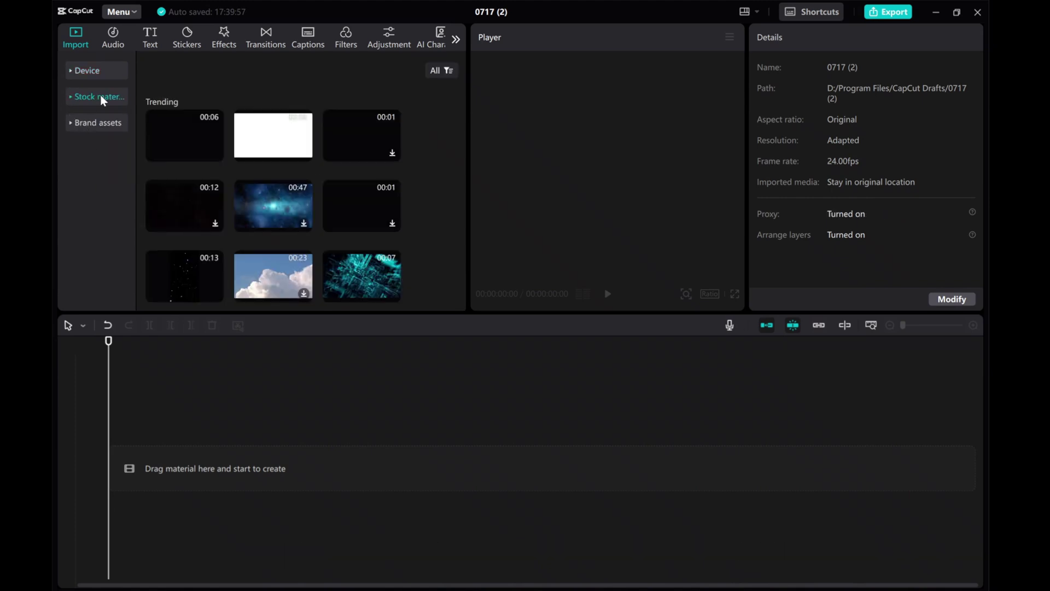
{"action": "mouse_move", "coordinate": [185, 135]}
{"action": "left_click", "coordinate": [216, 155]}
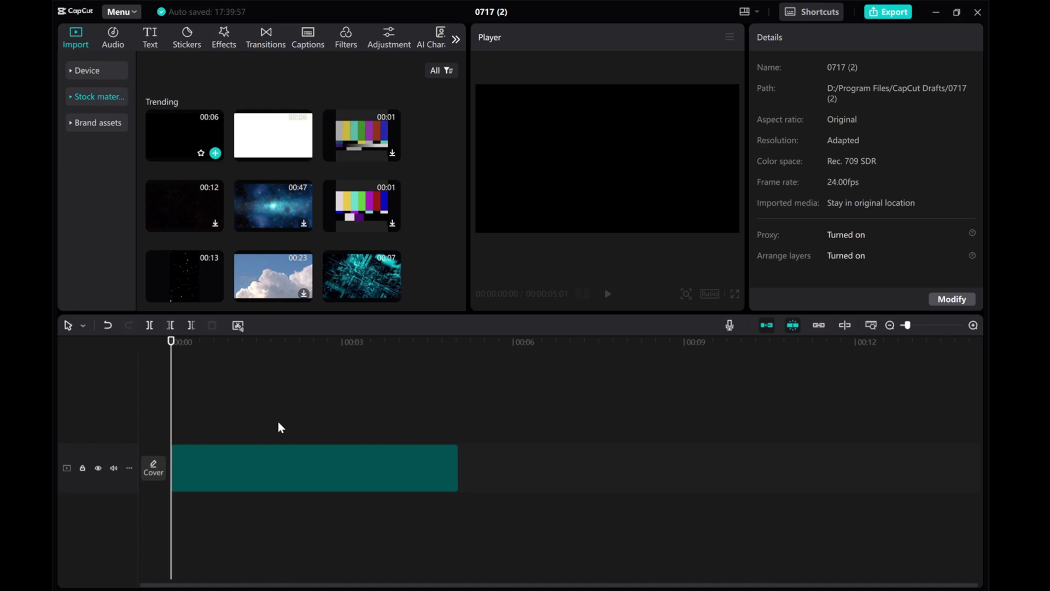
{"action": "left_click", "coordinate": [254, 476]}
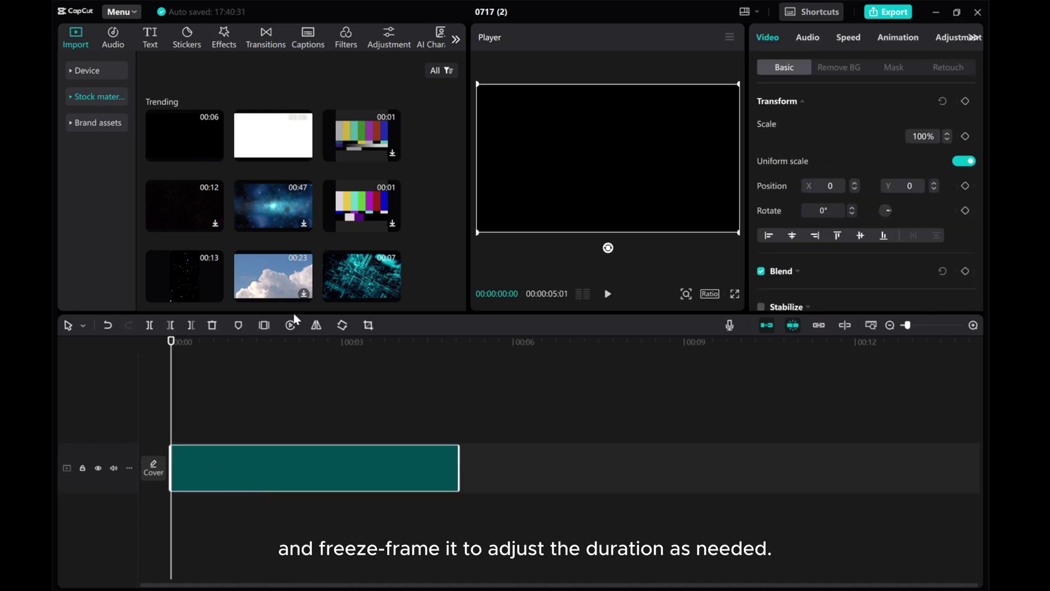
{"action": "left_click", "coordinate": [262, 328]}
{"action": "left_click", "coordinate": [395, 471]}
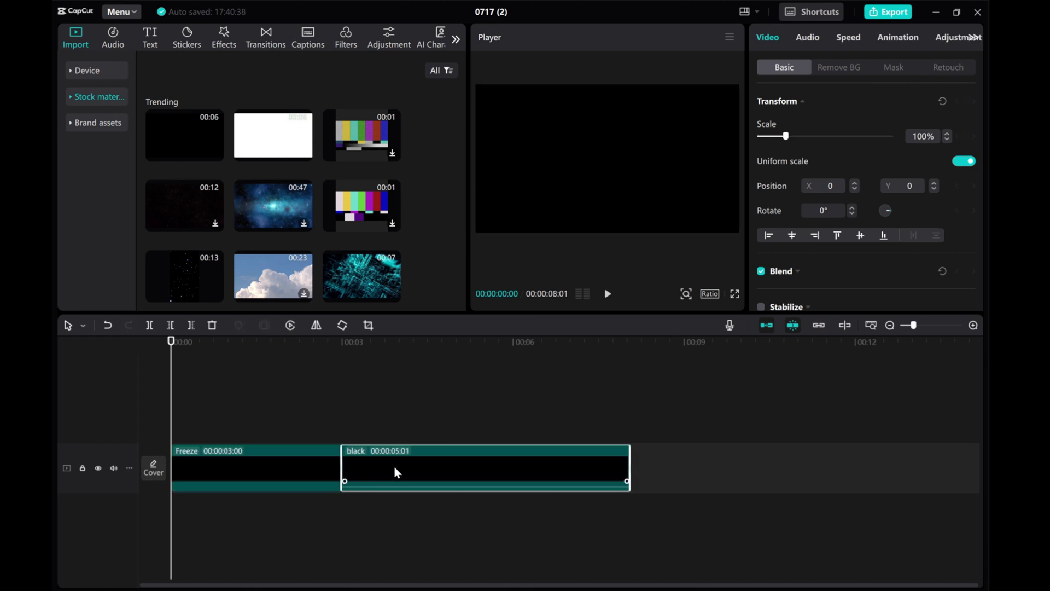
{"action": "right_click", "coordinate": [394, 466]}
{"action": "left_click", "coordinate": [421, 228]}
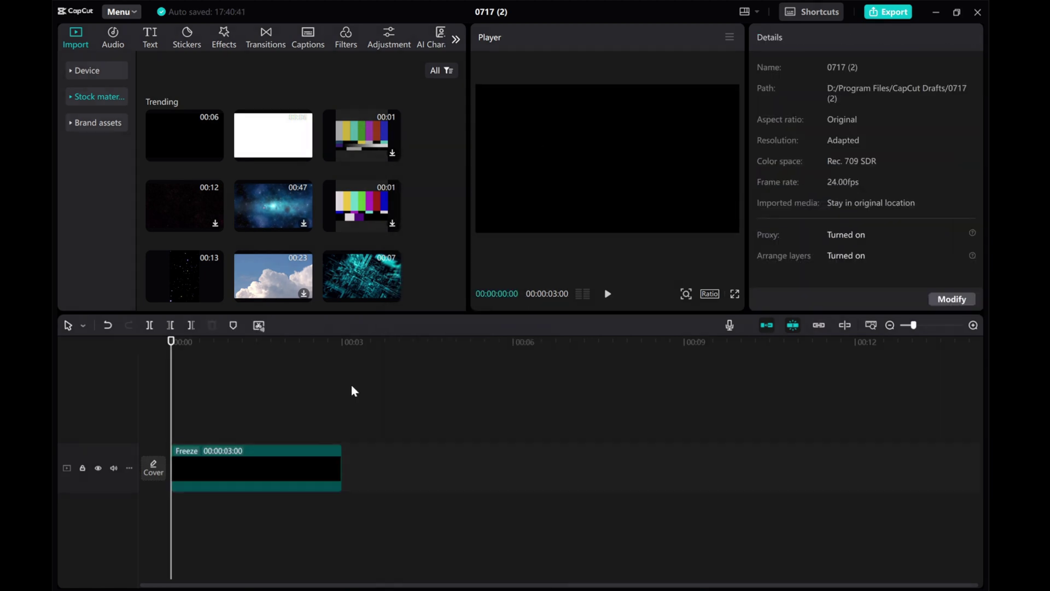
Stretch the black freeze-frame clip to about eight seconds
{"action": "left_click", "coordinate": [274, 457]}
{"action": "left_click_drag", "start_coordinate": [342, 467], "coordinate": [565, 473]}
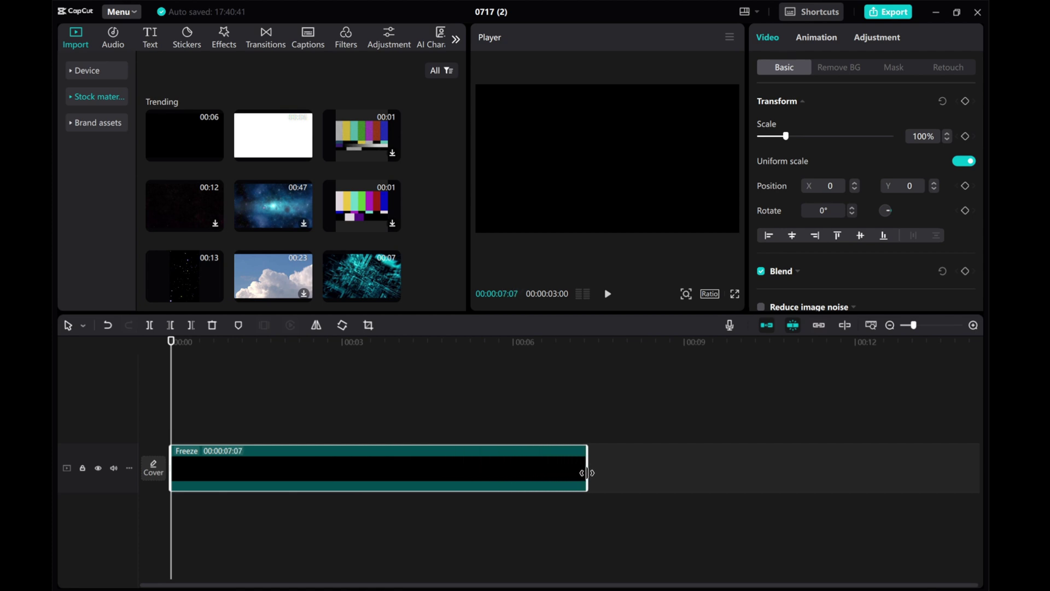
{"action": "left_click_drag", "start_coordinate": [565, 473], "coordinate": [642, 469]}
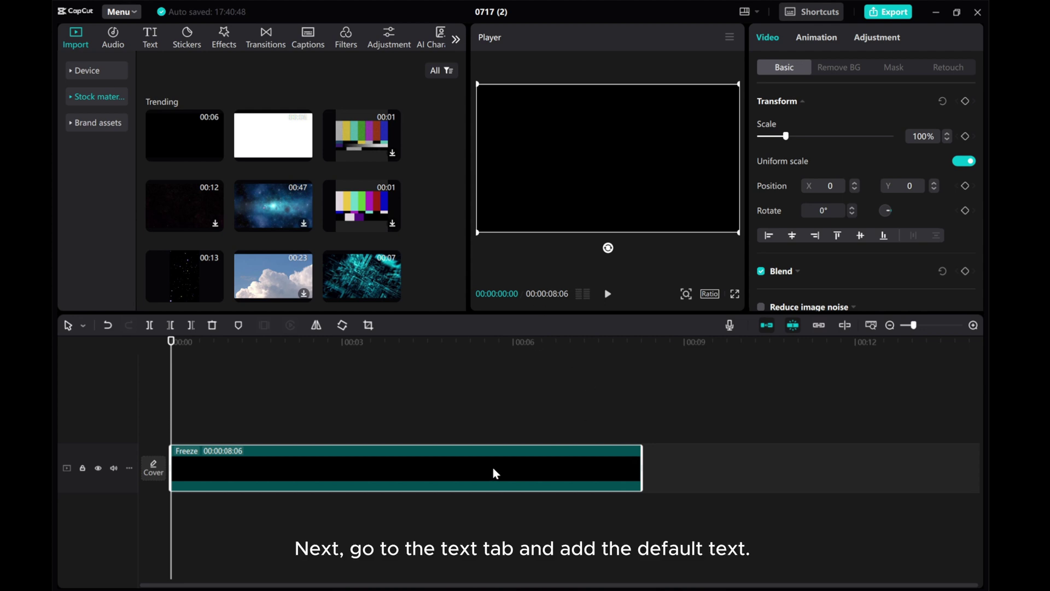
Add a default text reading 'OCEAN', in uppercase Impact at font size 46
{"action": "left_click", "coordinate": [152, 43]}
{"action": "left_click", "coordinate": [191, 122]}
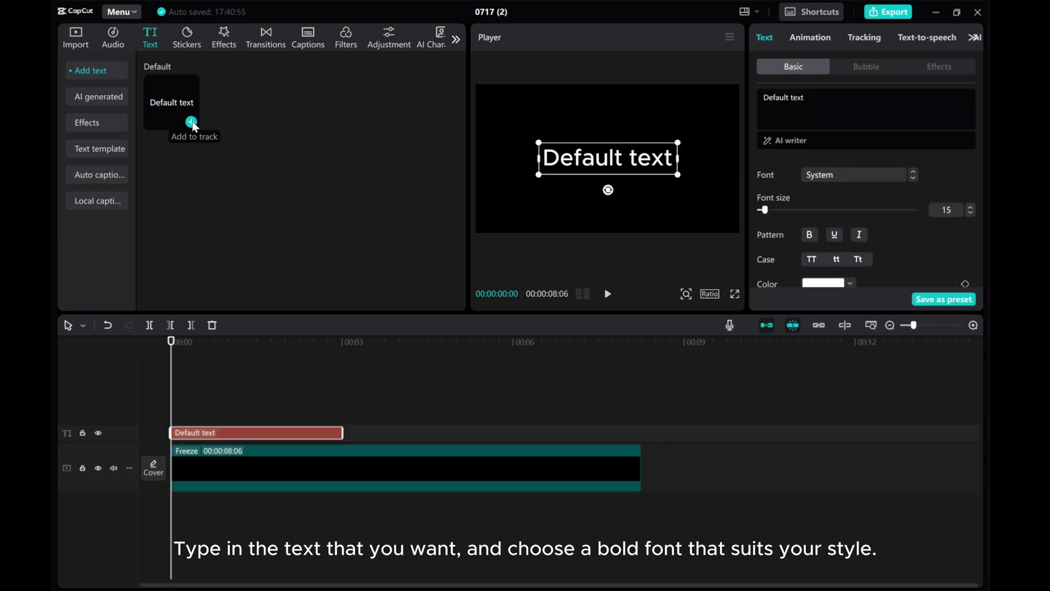
{"action": "left_click_drag", "start_coordinate": [814, 96], "coordinate": [646, 93]}
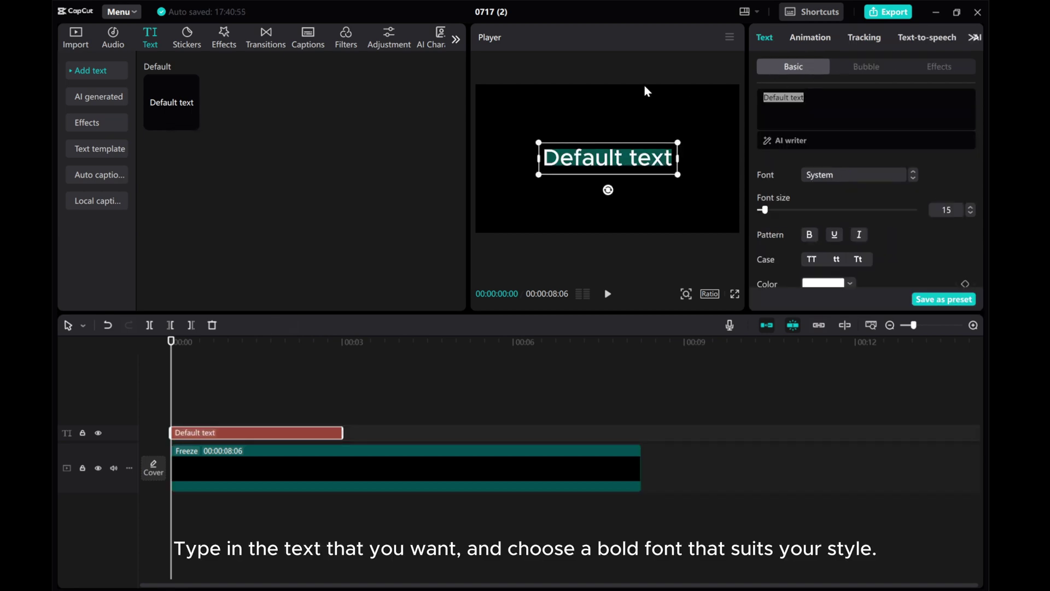
{"action": "type", "text": "o"}
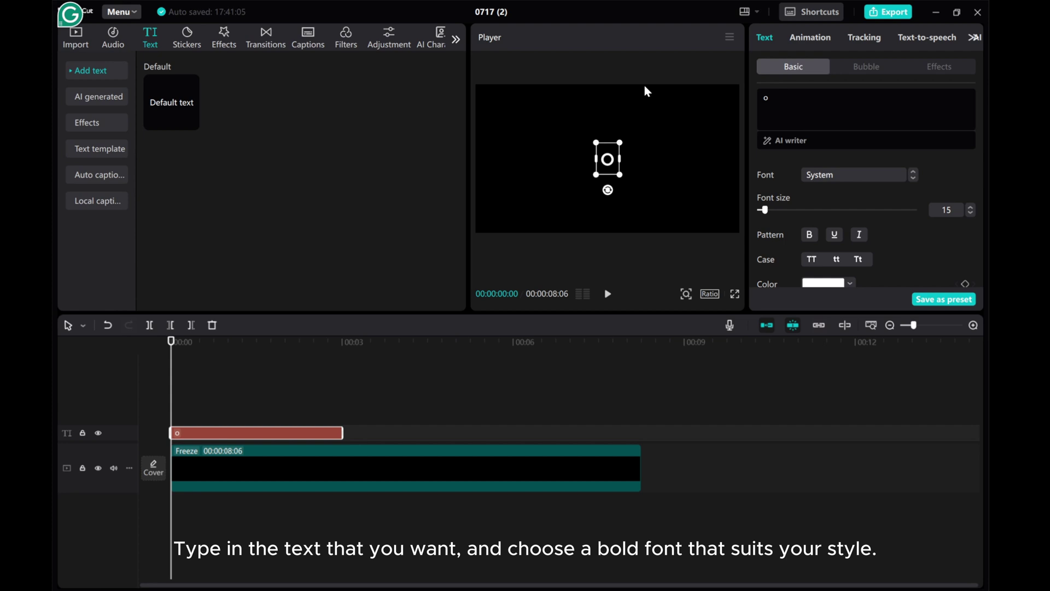
{"action": "type", "text": "cea"}
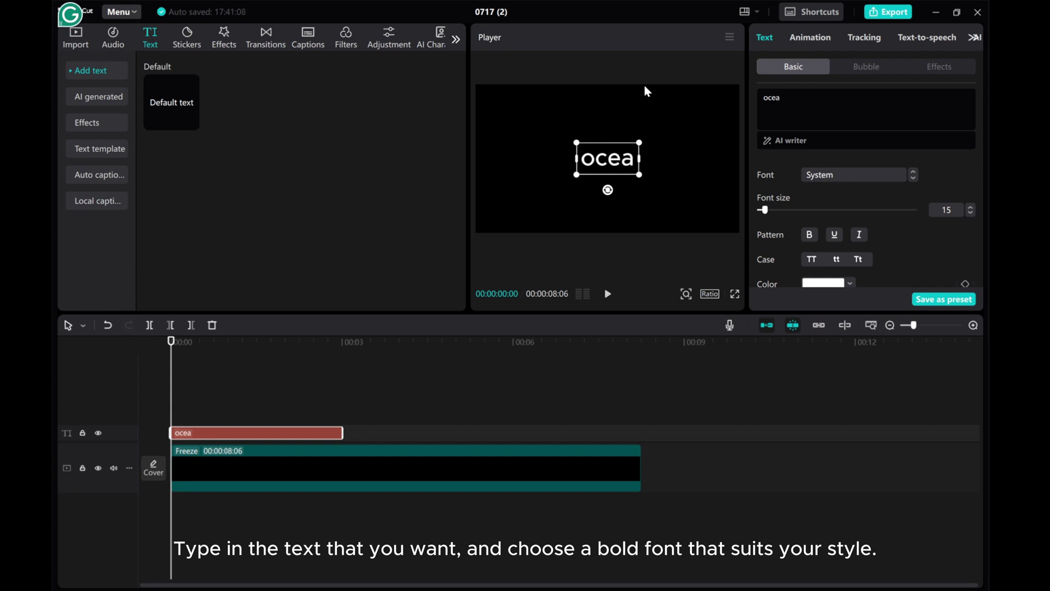
{"action": "type", "text": "n"}
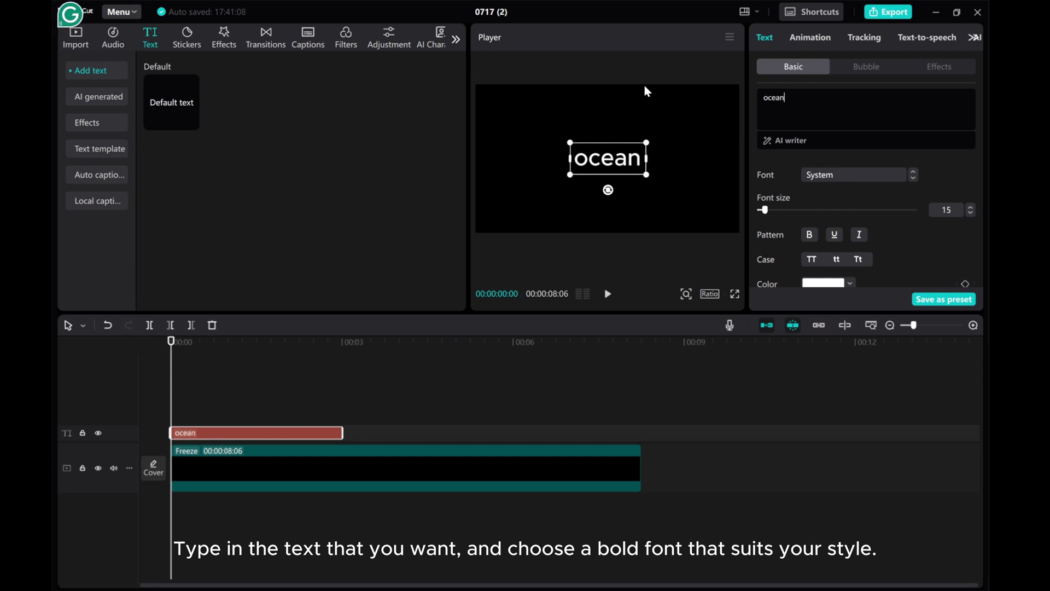
{"action": "left_click", "coordinate": [854, 173]}
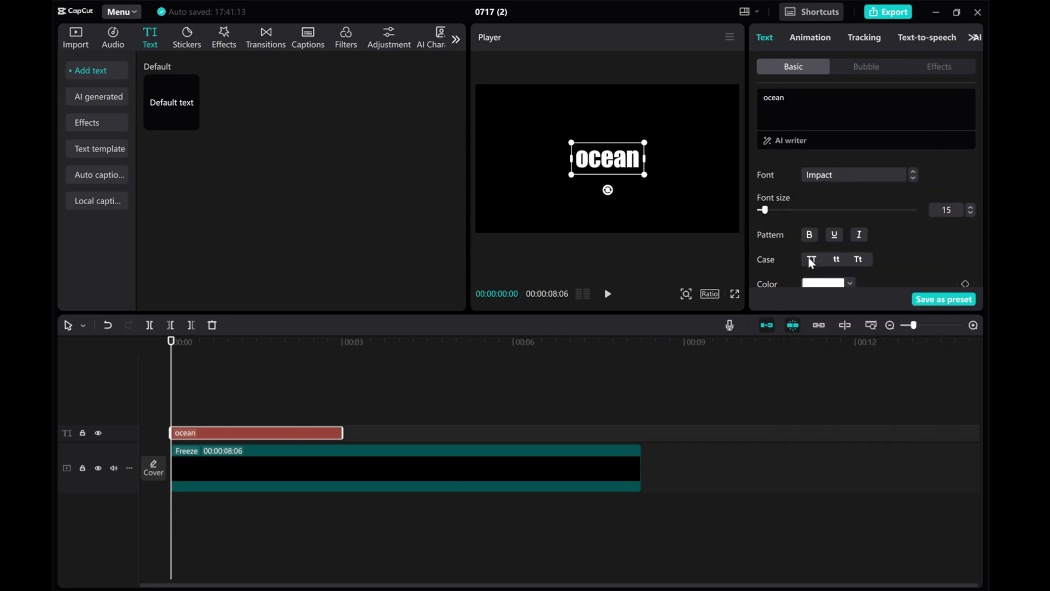
{"action": "left_click", "coordinate": [810, 260]}
{"action": "left_click_drag", "start_coordinate": [765, 210], "coordinate": [781, 211]}
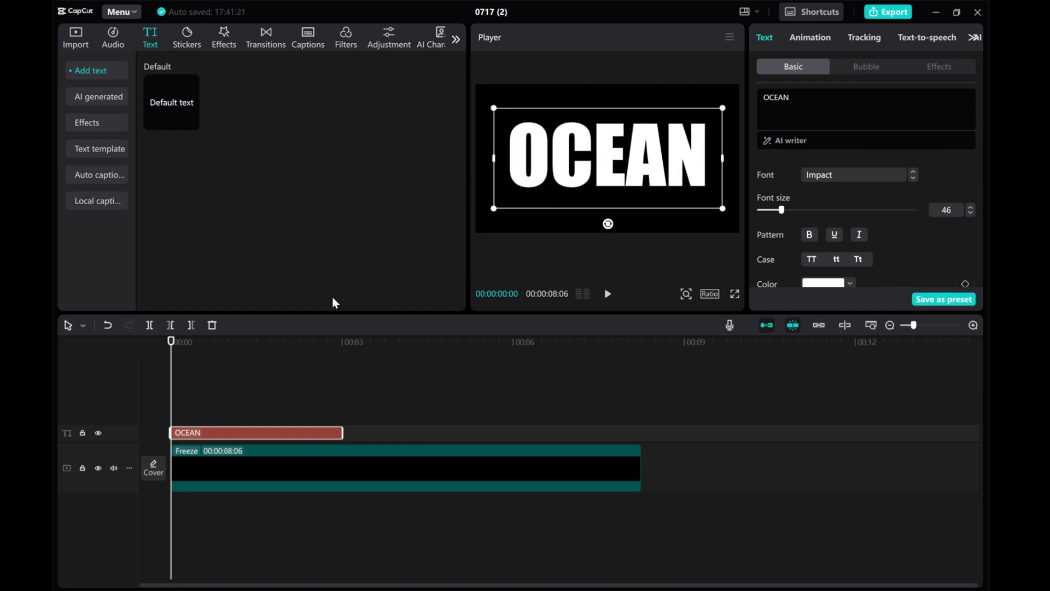
Extend the OCEAN text clip to end with the eight-second freeze clip
{"action": "mouse_move", "coordinate": [344, 433]}
{"action": "left_mouse_down"}
{"action": "mouse_move", "coordinate": [550, 428]}
{"action": "mouse_move", "coordinate": [580, 444]}
{"action": "left_mouse_up"}
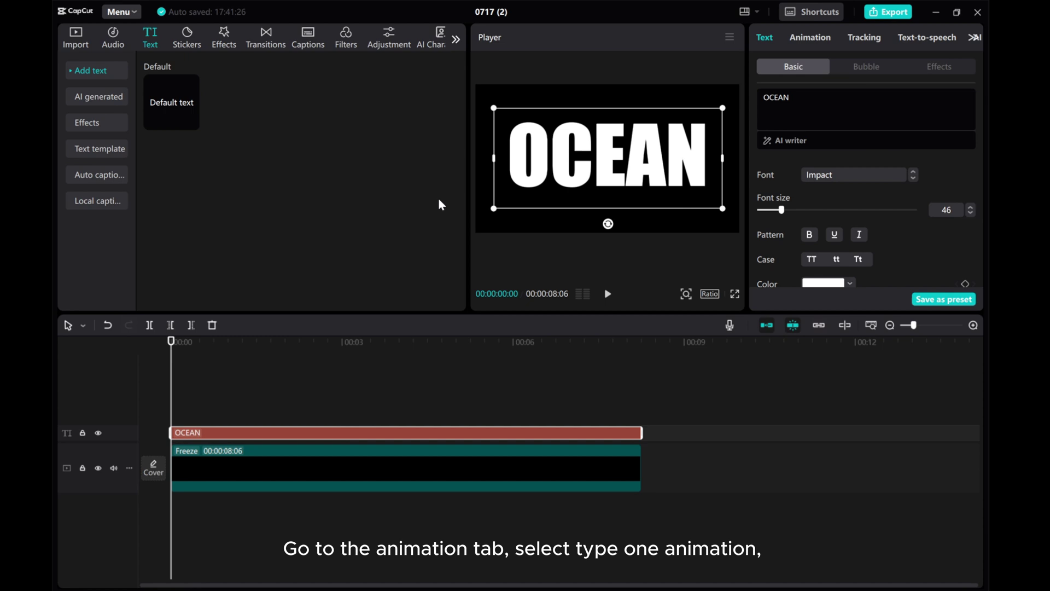
Give the OCEAN title a Type 1 In animation with a 2.0s duration
{"action": "left_click", "coordinate": [805, 42]}
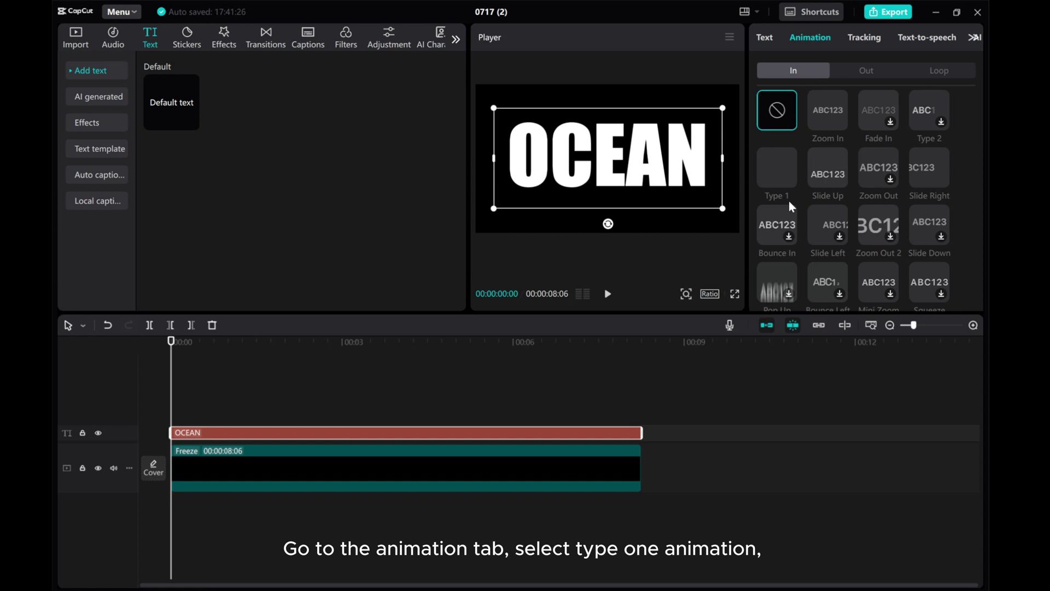
{"action": "left_click", "coordinate": [774, 165]}
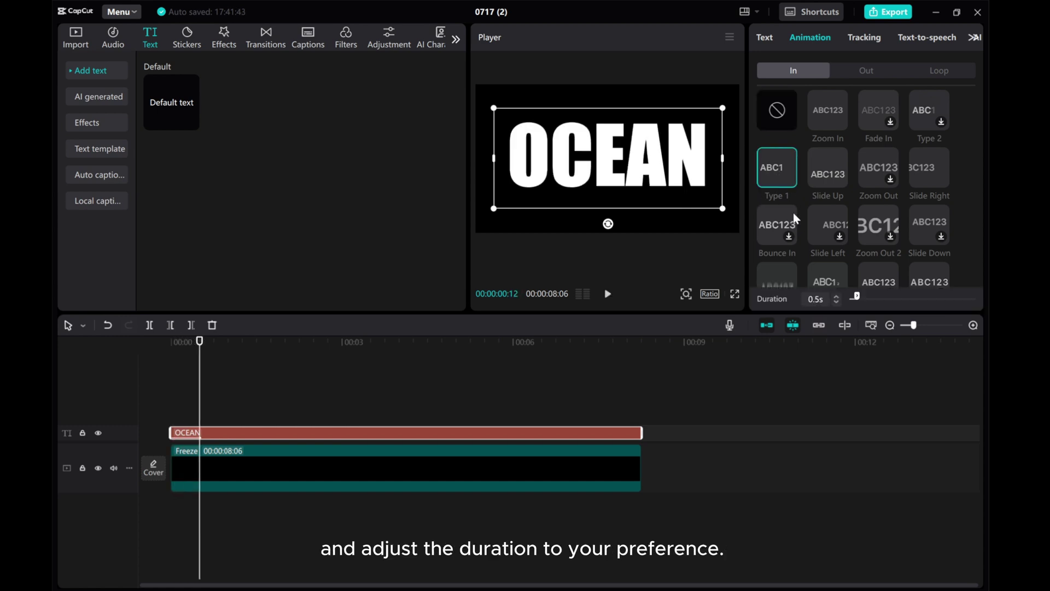
{"action": "left_click", "coordinate": [872, 298]}
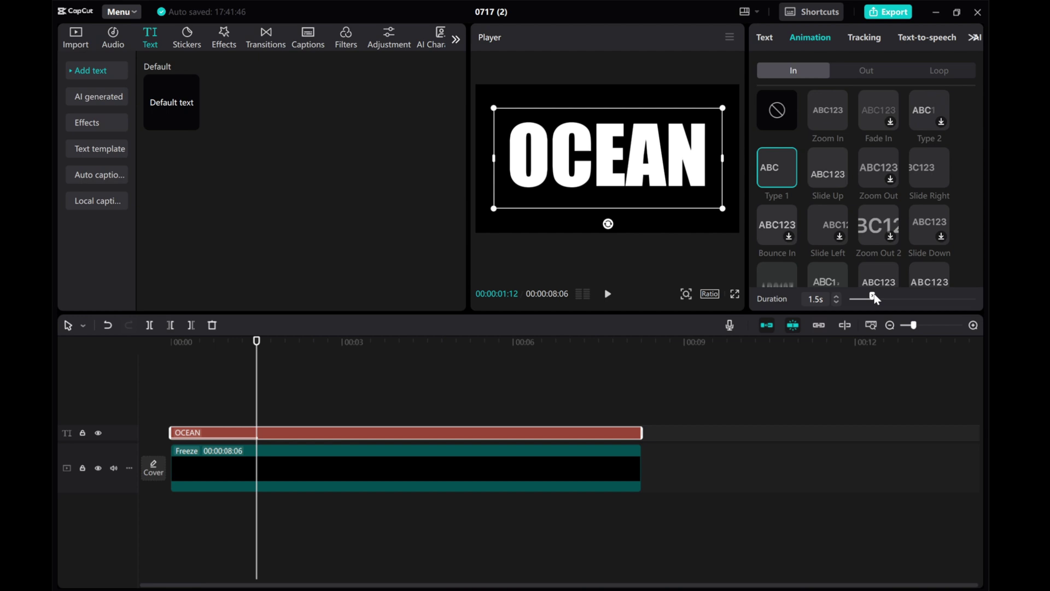
{"action": "left_click_drag", "start_coordinate": [872, 298], "coordinate": [876, 297]}
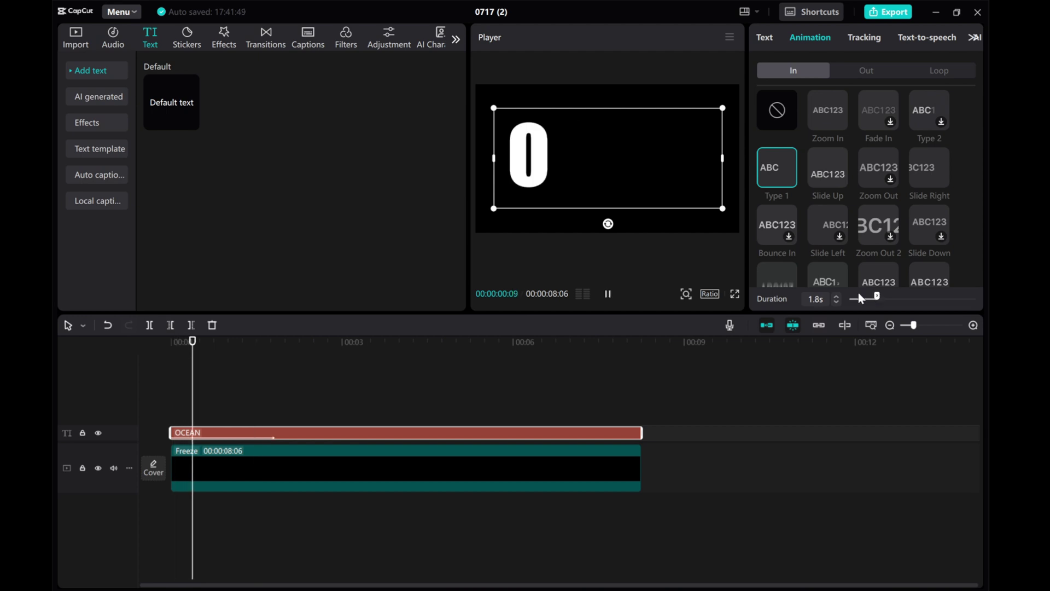
{"action": "left_click", "coordinate": [836, 296]}
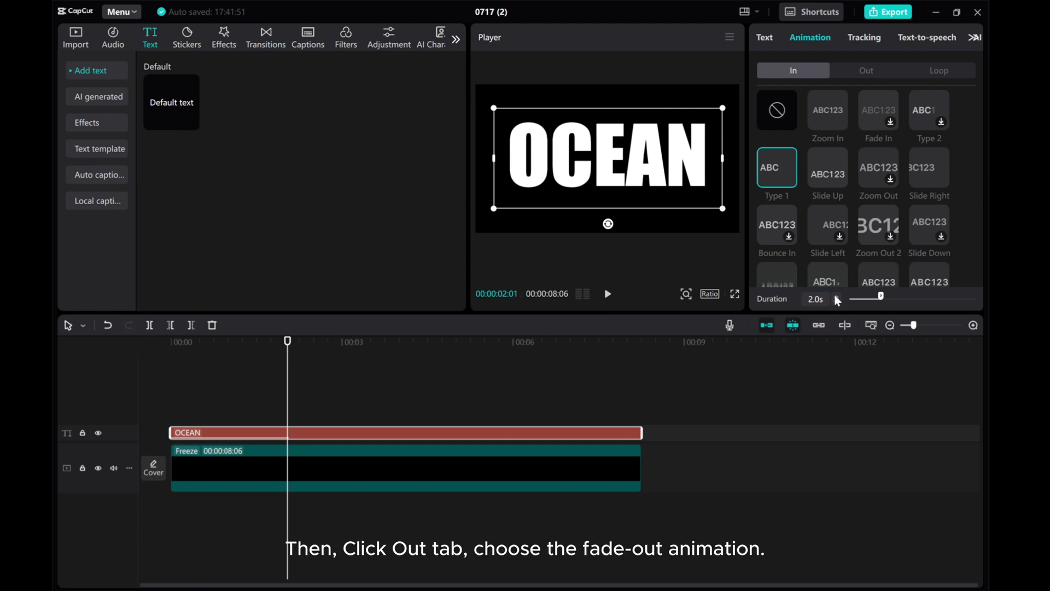
Apply a 1.0s Fade Out exit animation to the title and scrub to preview it
{"action": "left_click", "coordinate": [862, 72]}
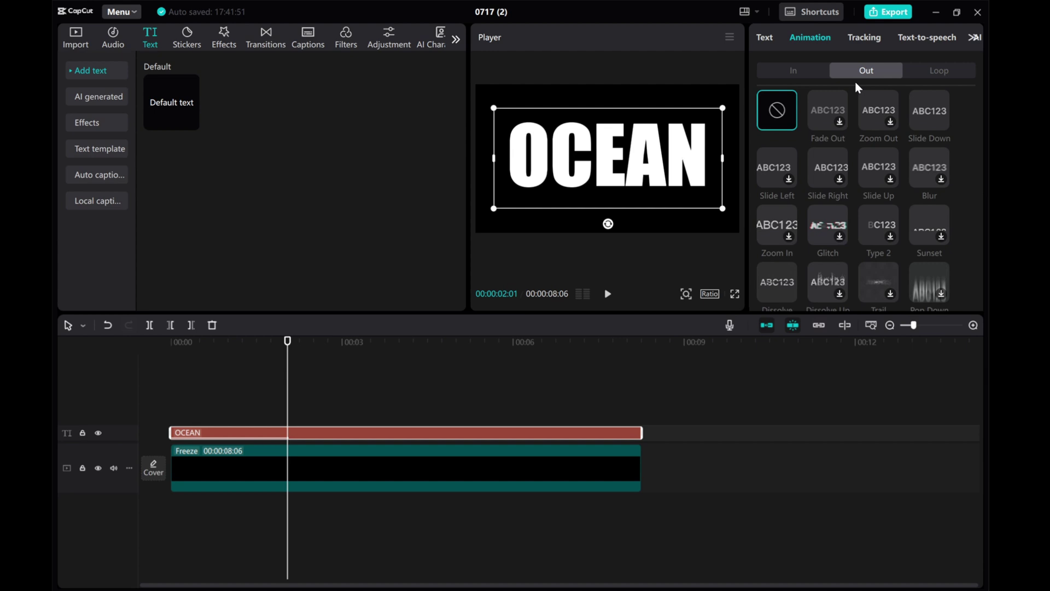
{"action": "left_click", "coordinate": [823, 112]}
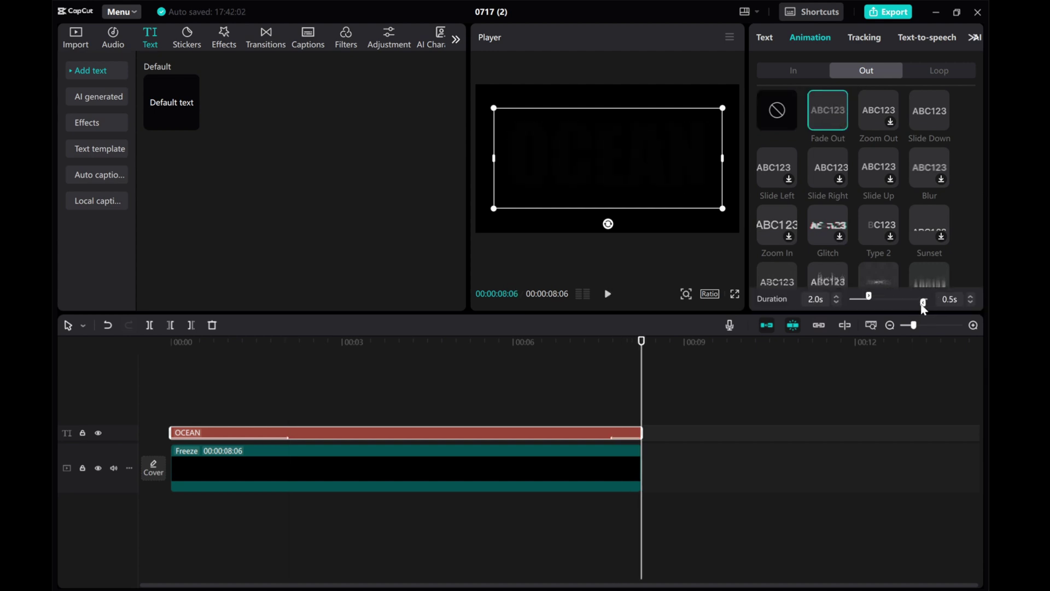
{"action": "left_click_drag", "start_coordinate": [922, 307], "coordinate": [918, 308]}
{"action": "left_click_drag", "start_coordinate": [644, 372], "coordinate": [93, 370]}
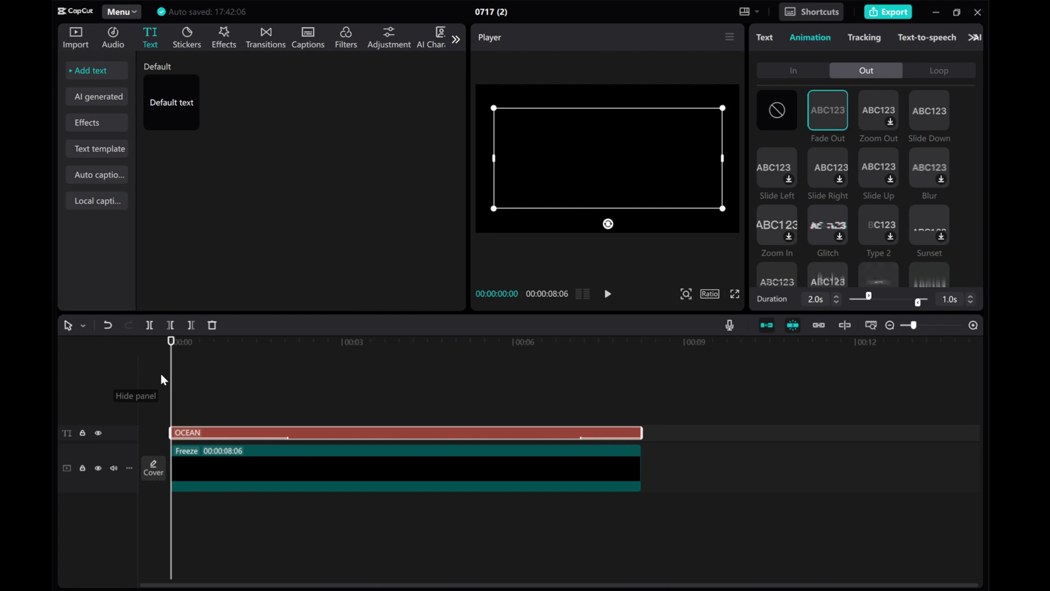
{"action": "left_click_drag", "start_coordinate": [169, 383], "coordinate": [338, 389]}
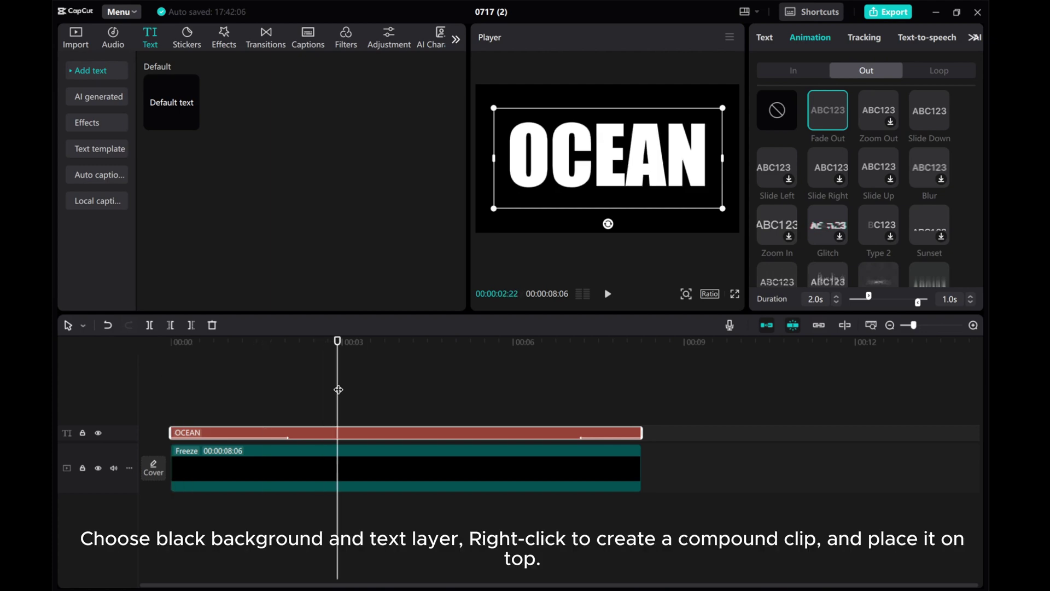
Combine the title and black clip into a compound clip on an upper track
{"action": "left_click_drag", "start_coordinate": [675, 477], "coordinate": [429, 432]}
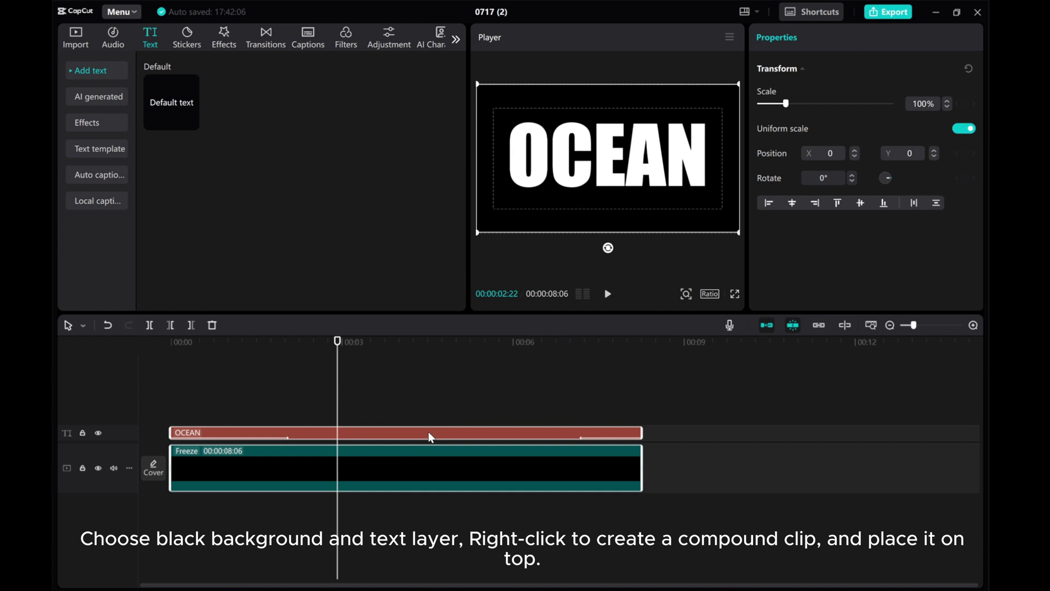
{"action": "right_click", "coordinate": [431, 433]}
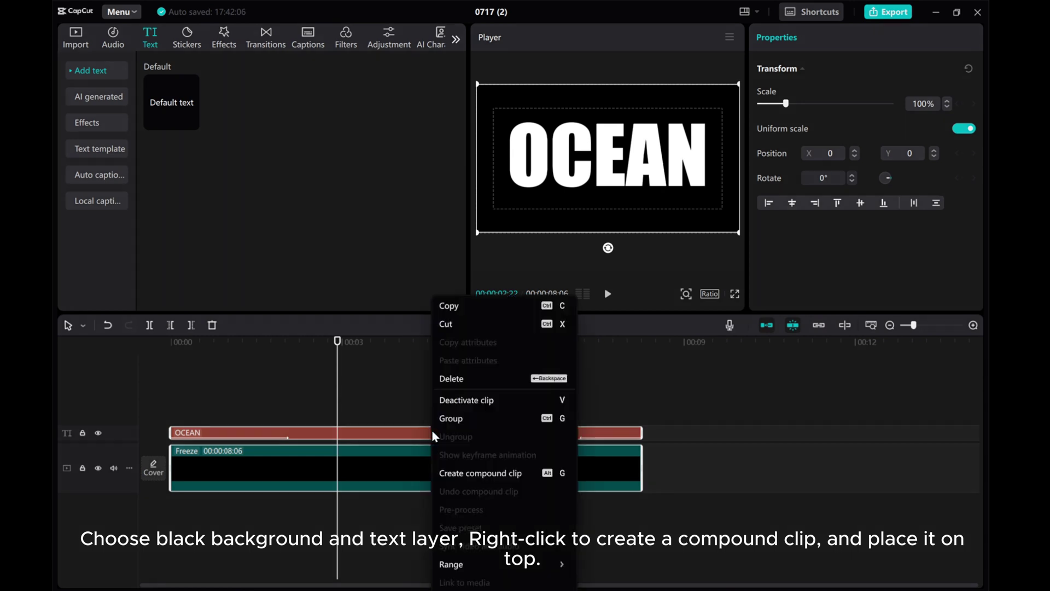
{"action": "left_click", "coordinate": [474, 477]}
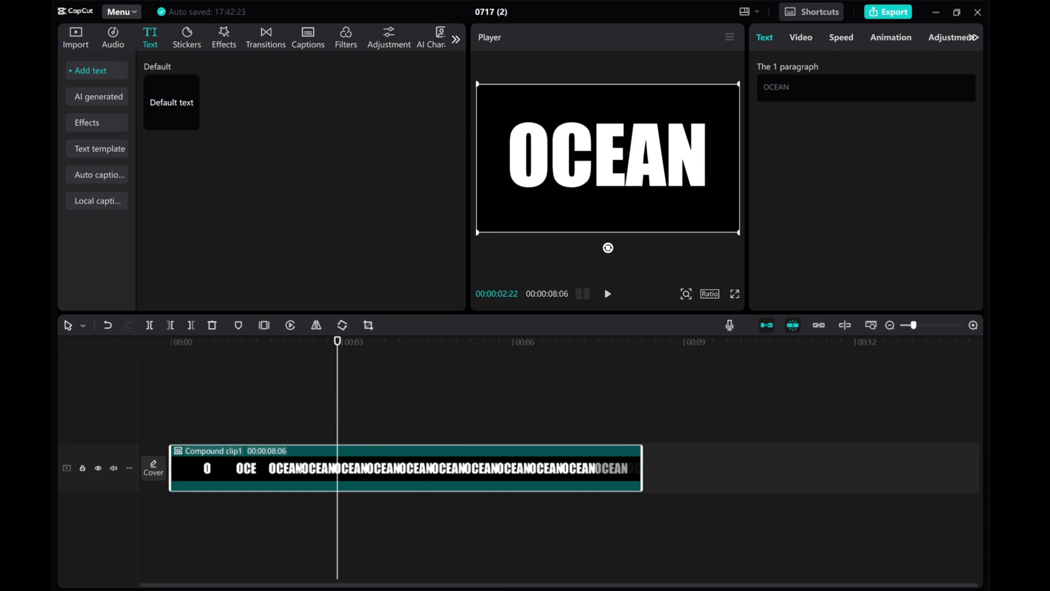
{"action": "left_click_drag", "start_coordinate": [297, 461], "coordinate": [294, 419]}
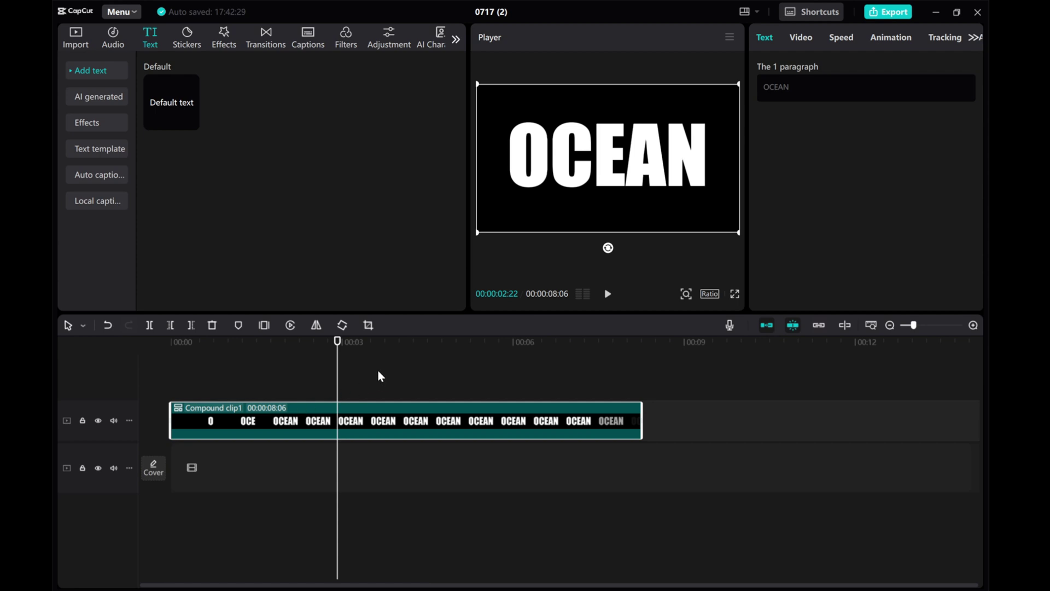
Import the aerial ocean video from the device onto the main track below
{"action": "left_click", "coordinate": [171, 368]}
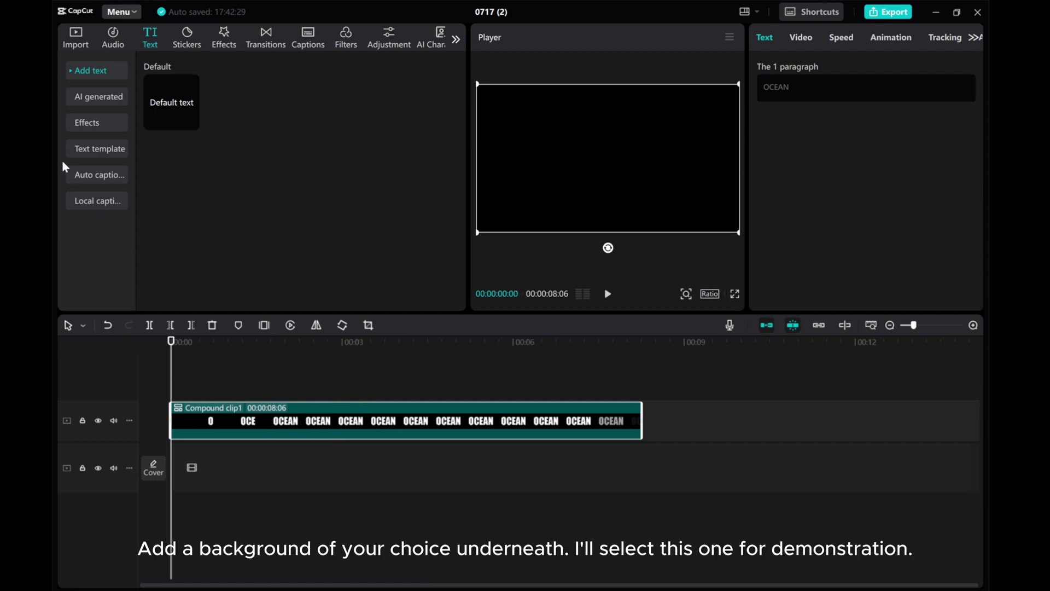
{"action": "left_click", "coordinate": [71, 38]}
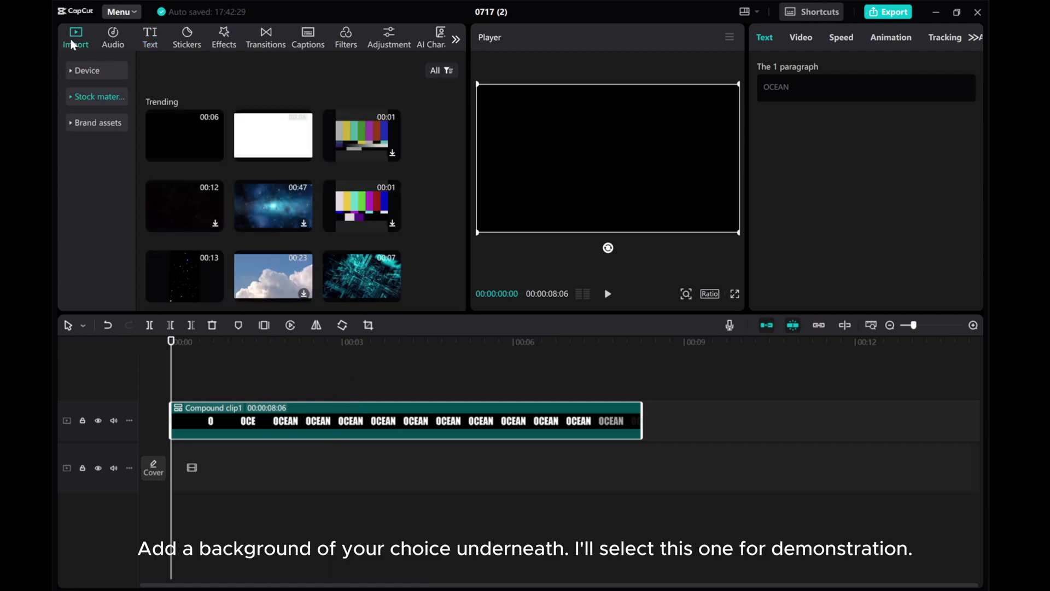
{"action": "left_click", "coordinate": [76, 72]}
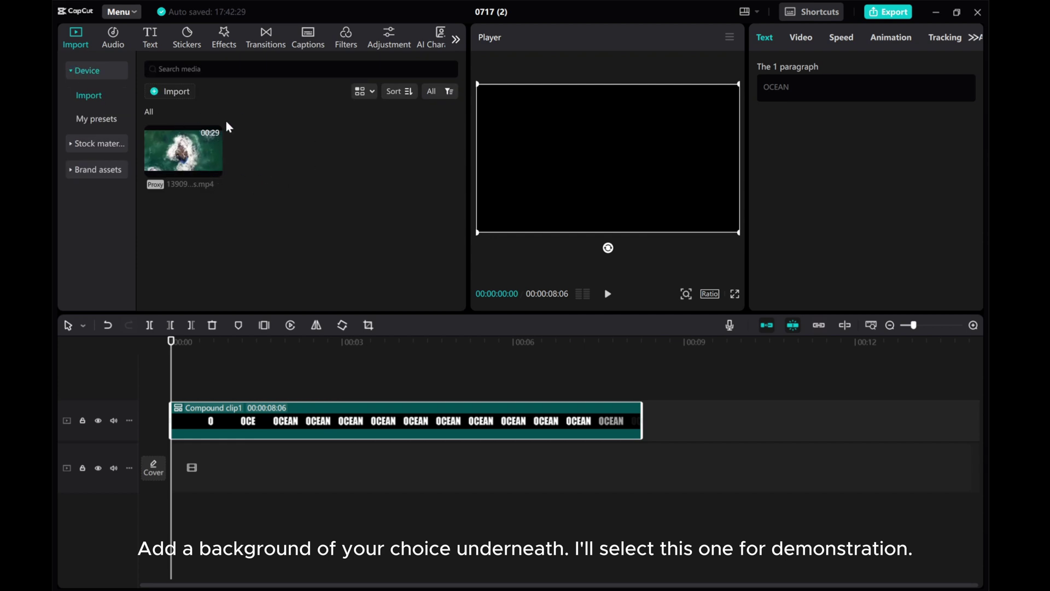
{"action": "mouse_move", "coordinate": [182, 150]}
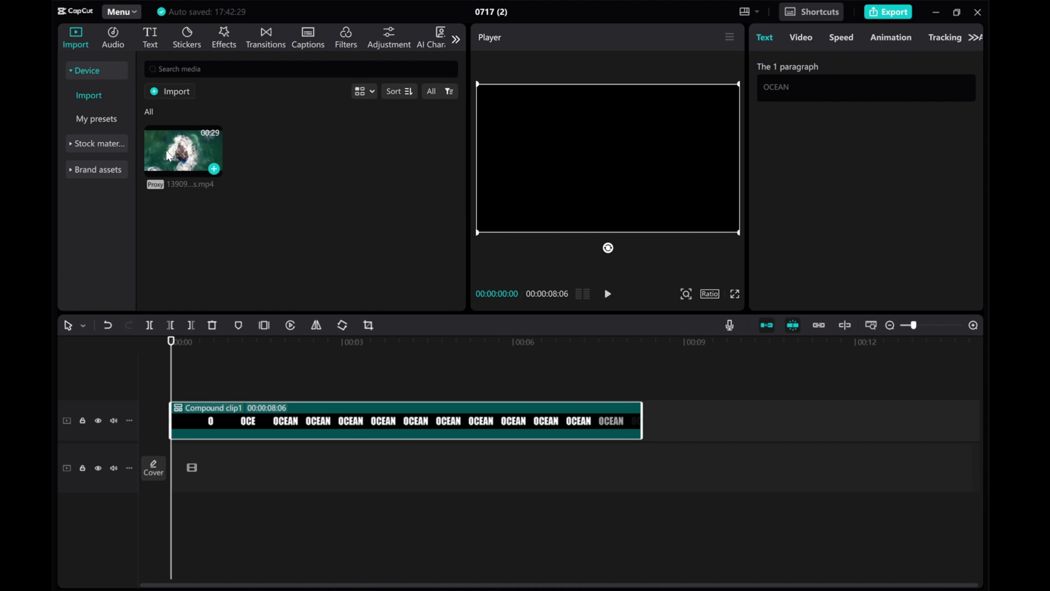
{"action": "left_click_drag", "start_coordinate": [168, 154], "coordinate": [173, 468]}
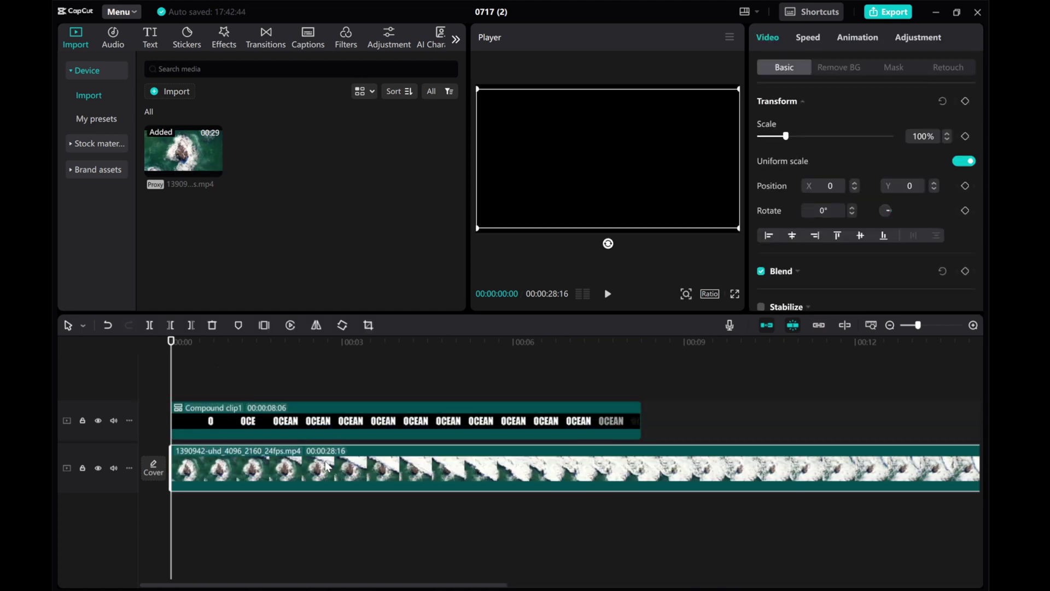
Set the OCEAN compound clip's blend mode to Multiply and preview the result
{"action": "left_click", "coordinate": [285, 427]}
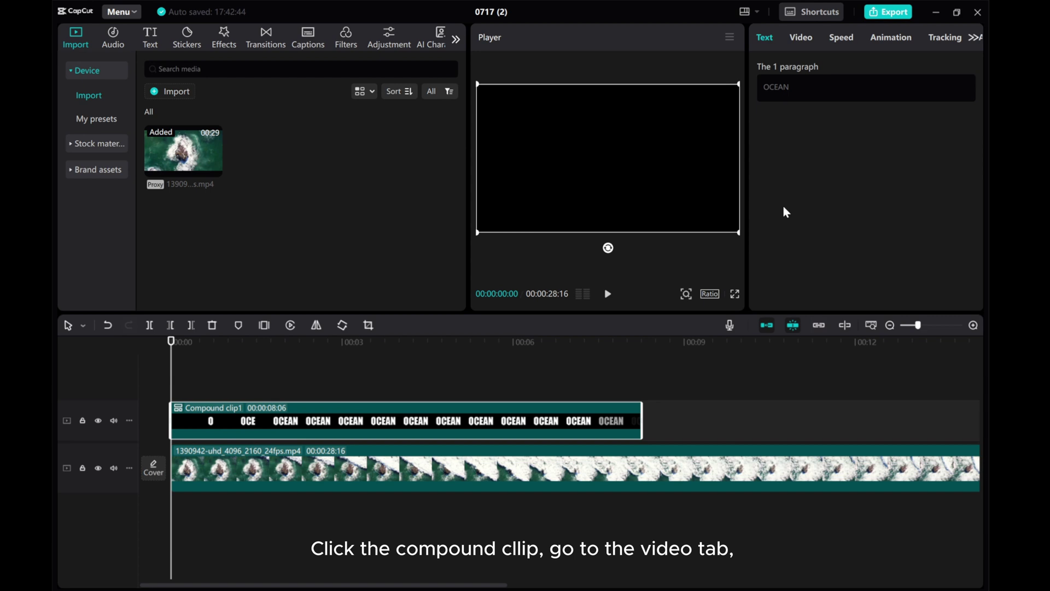
{"action": "left_click", "coordinate": [803, 38]}
{"action": "scroll", "coordinate": [844, 217], "scroll_direction": "down", "scroll_amount": 2}
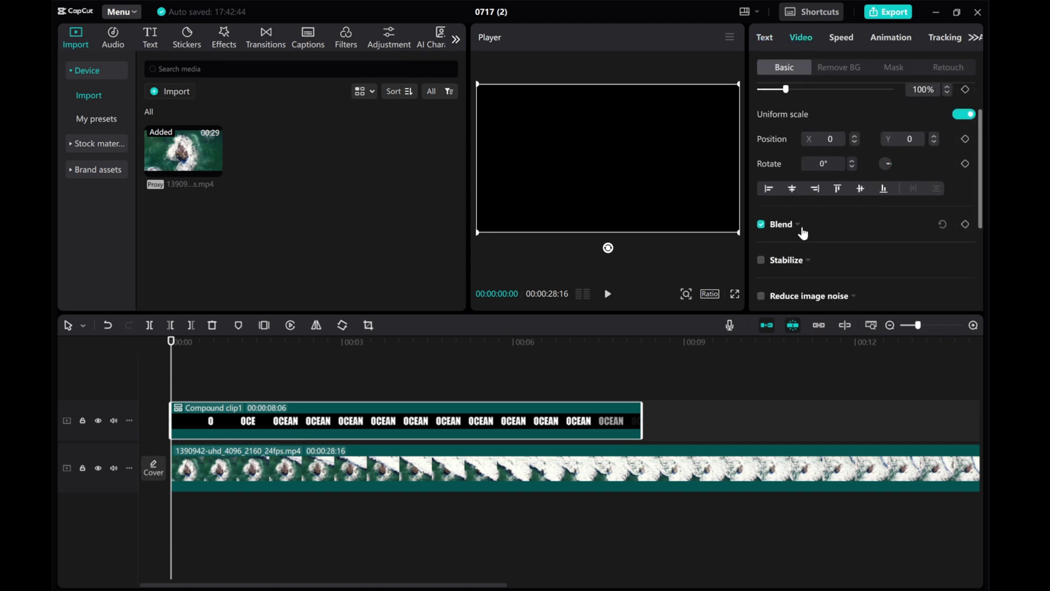
{"action": "left_click", "coordinate": [792, 229]}
{"action": "left_click", "coordinate": [841, 251]}
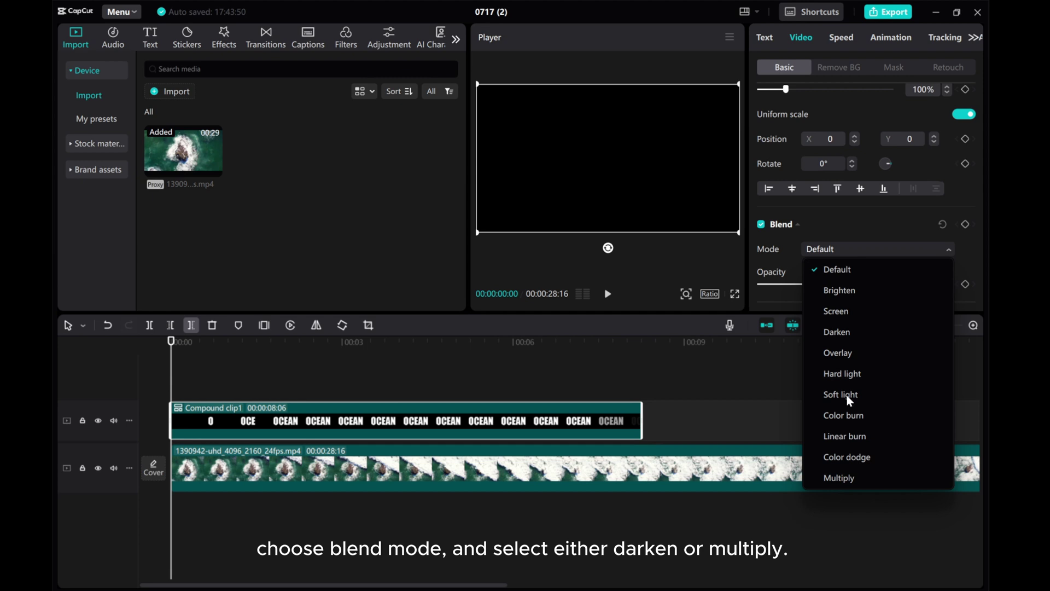
{"action": "left_click", "coordinate": [848, 476]}
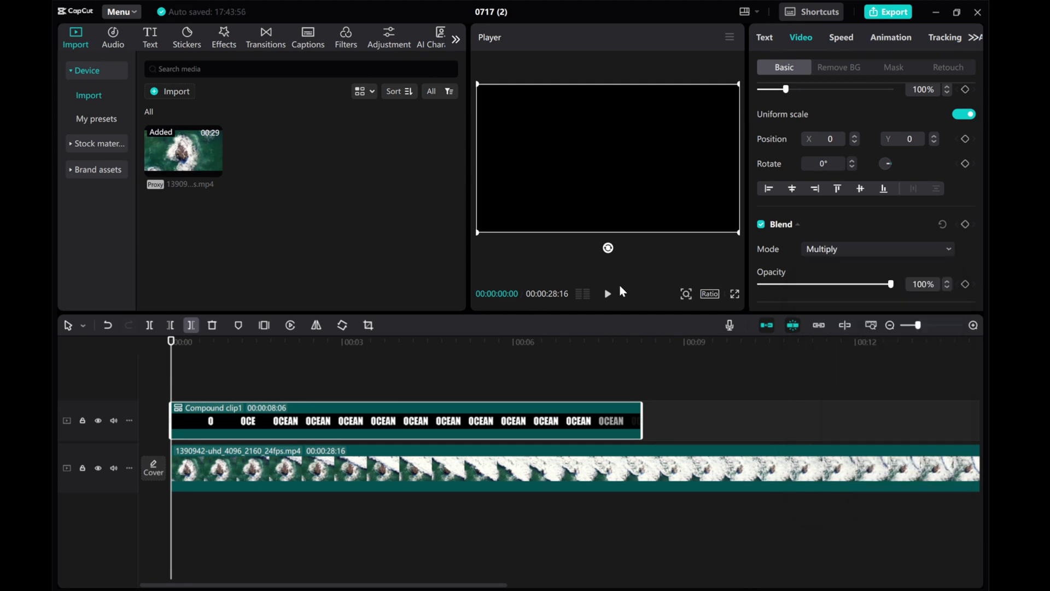
{"action": "left_click", "coordinate": [607, 293]}
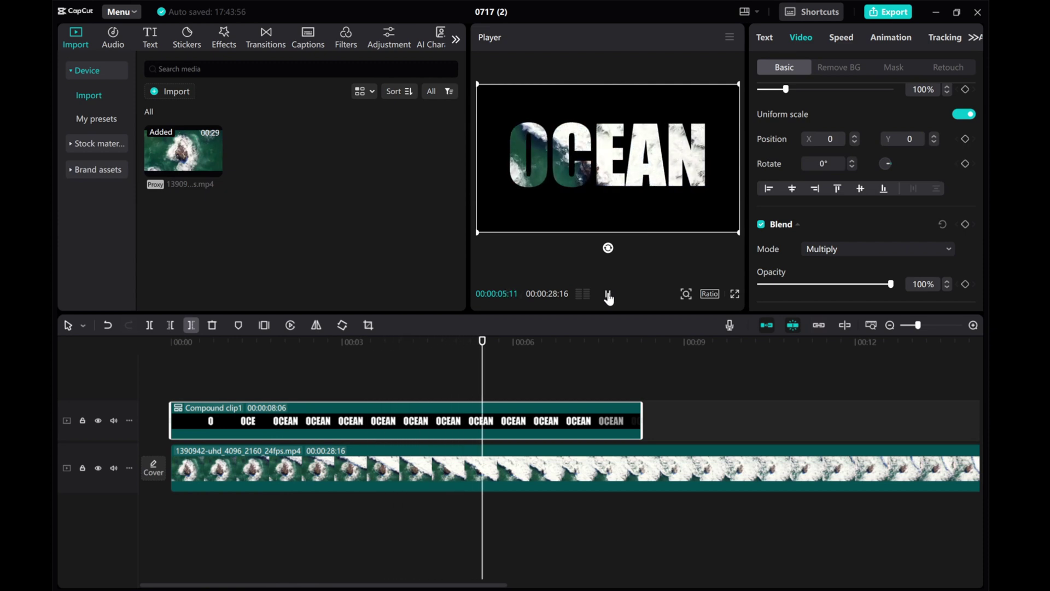
{"action": "left_click", "coordinate": [608, 293]}
Switch the blend mode to Darken and scrub back to view the title
{"action": "left_click", "coordinate": [838, 249]}
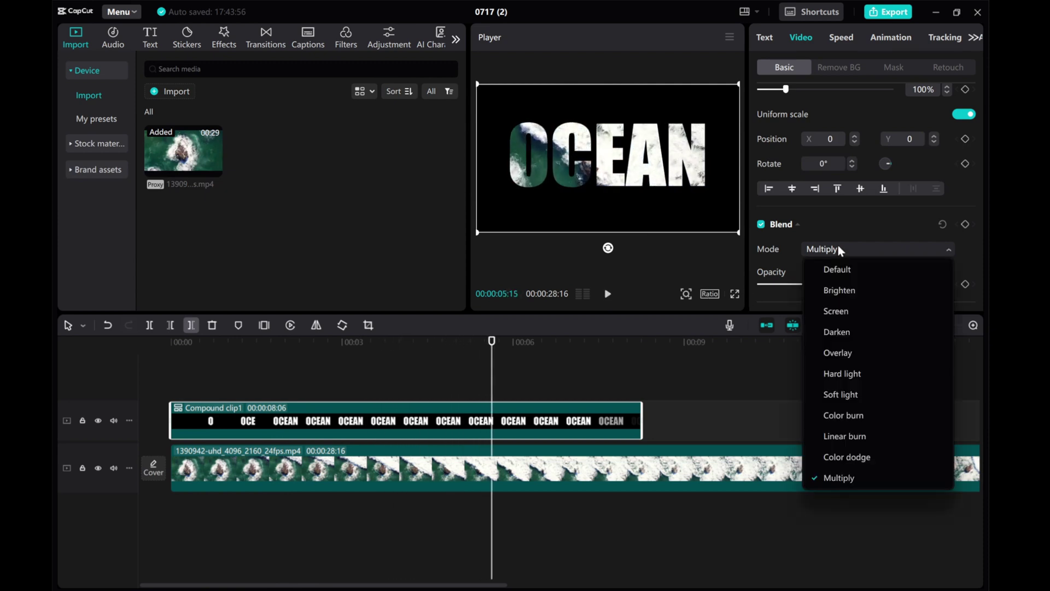
{"action": "left_click", "coordinate": [844, 334]}
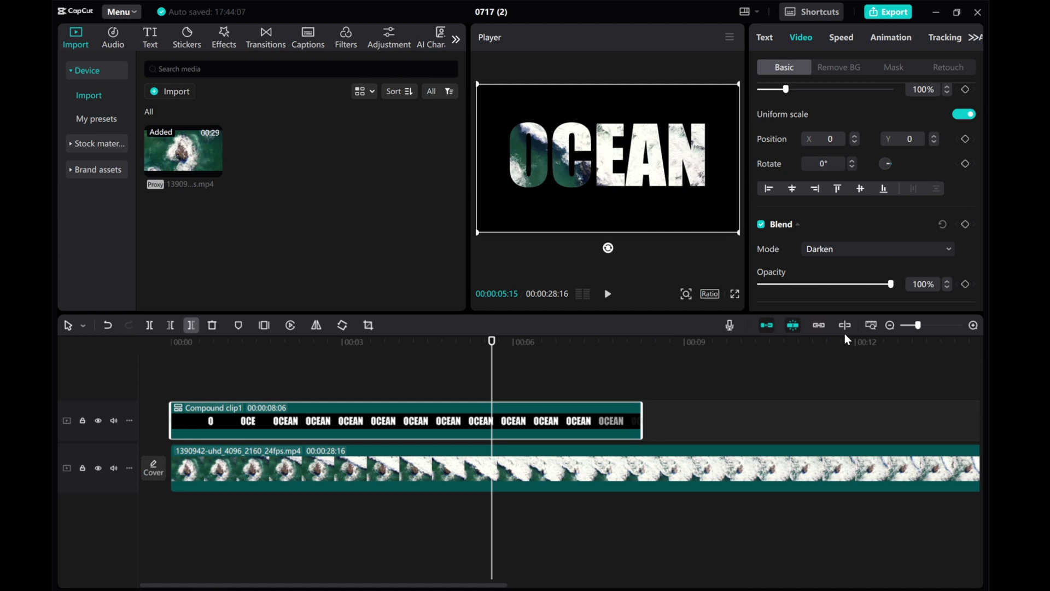
{"action": "mouse_move", "coordinate": [491, 365]}
{"action": "left_mouse_down"}
{"action": "mouse_move", "coordinate": [440, 368]}
{"action": "mouse_move", "coordinate": [272, 340]}
{"action": "left_mouse_up"}
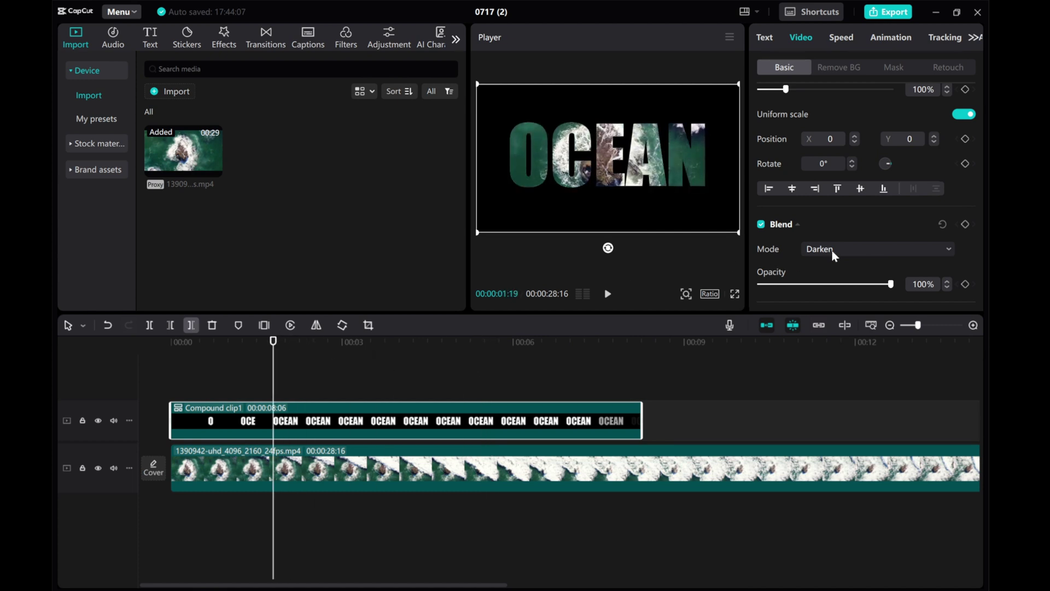
Lower the compound clip's opacity to 78% and zoom the timeline out
{"action": "left_click_drag", "start_coordinate": [884, 283], "coordinate": [864, 291]}
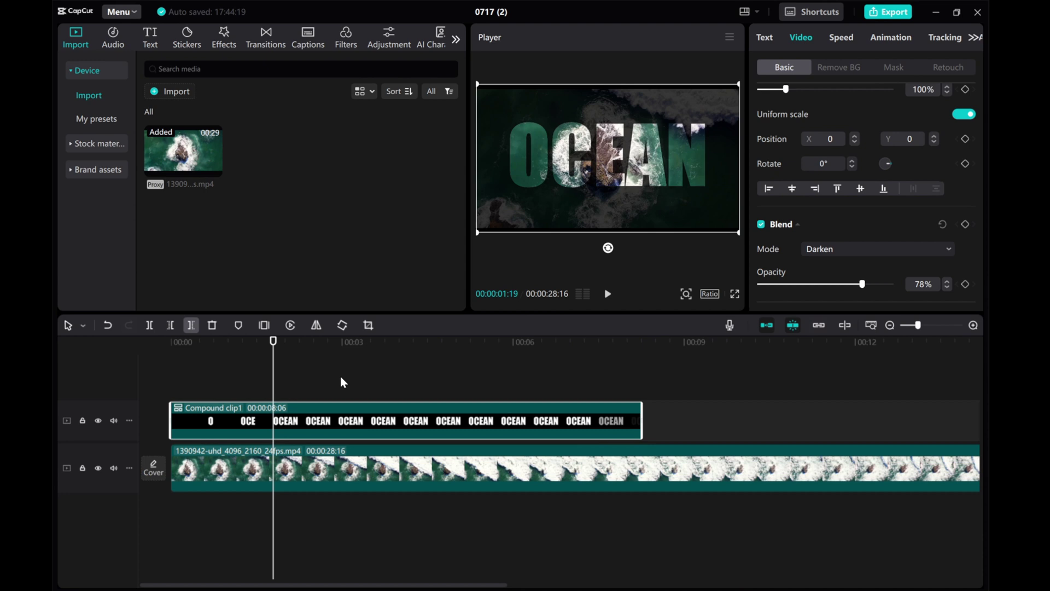
{"action": "left_click", "coordinate": [171, 375]}
{"action": "left_click", "coordinate": [889, 326]}
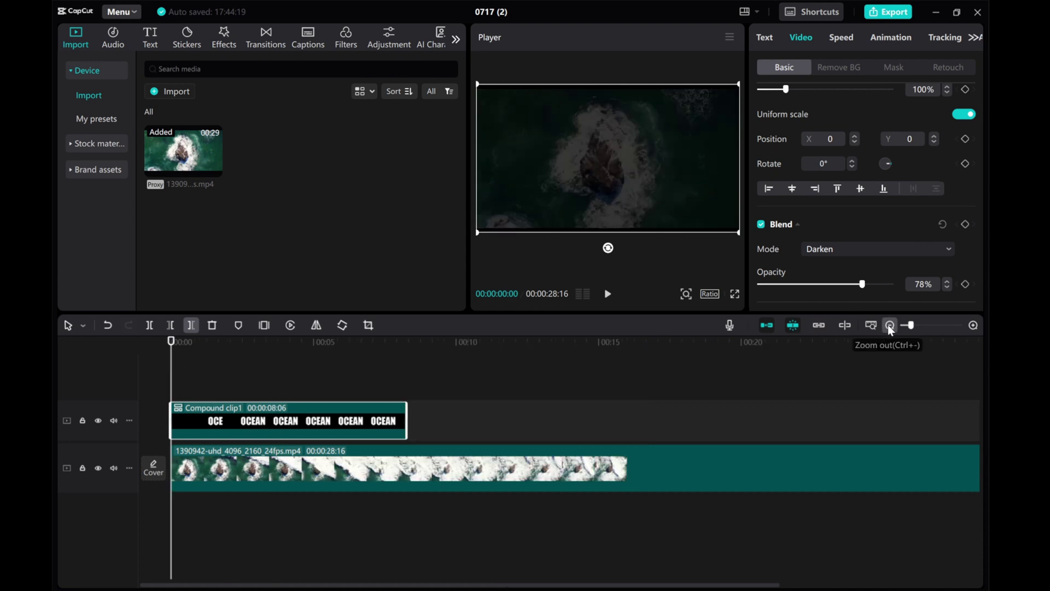
Preview the intro, then give the OCEAN compound clip a Fade Out exit animation
{"action": "left_click", "coordinate": [608, 295]}
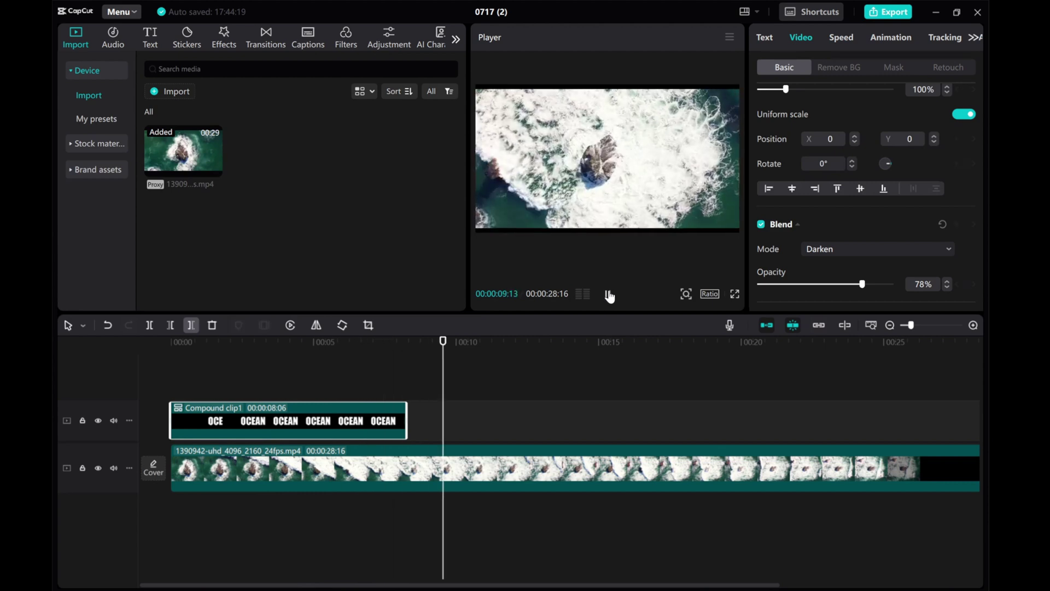
{"action": "left_click", "coordinate": [484, 233]}
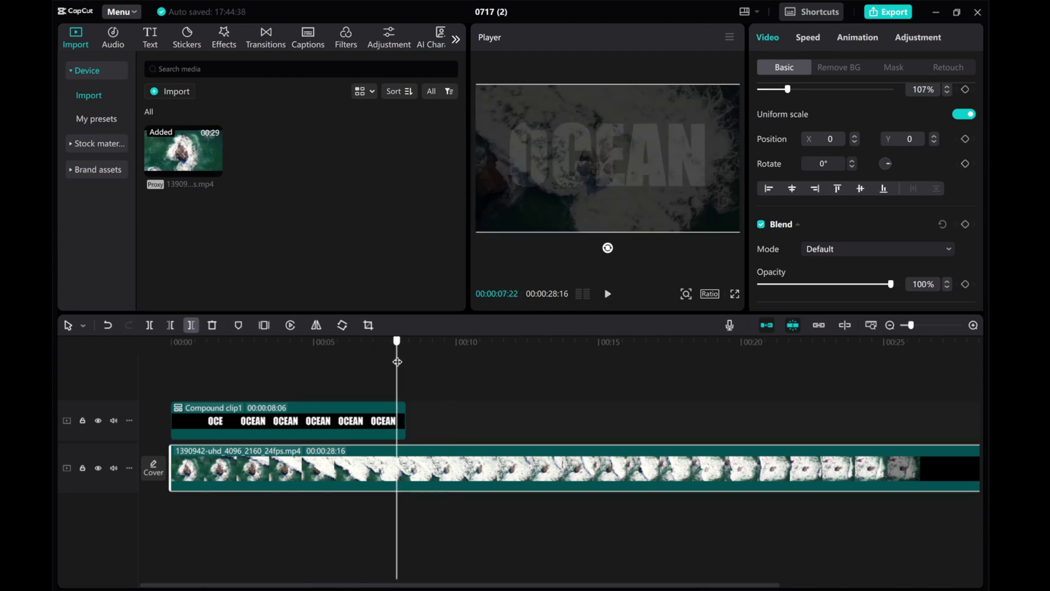
{"action": "left_click", "coordinate": [369, 412]}
{"action": "left_click", "coordinate": [887, 41]}
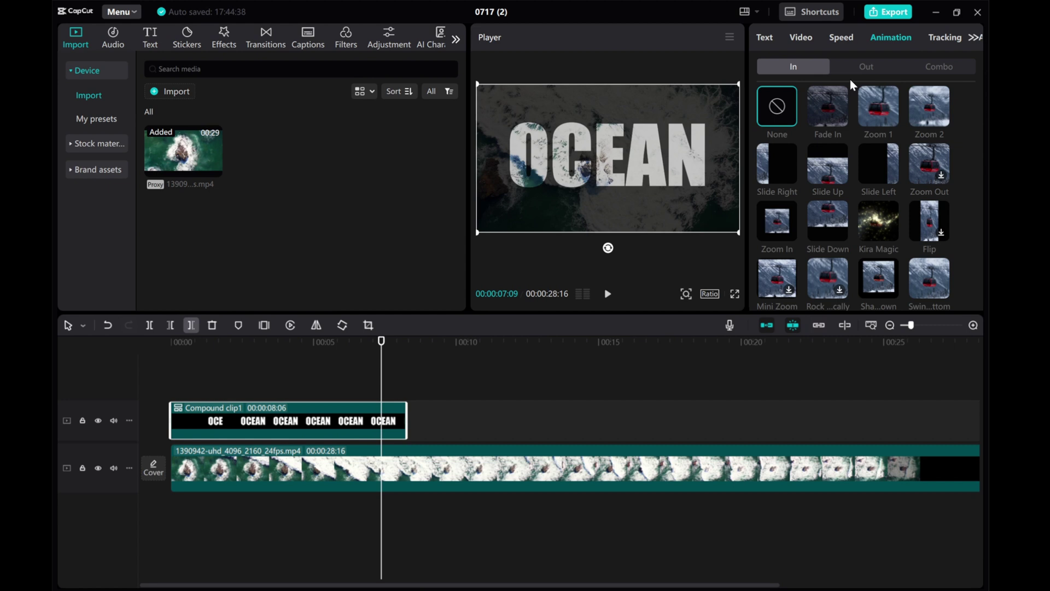
{"action": "left_click", "coordinate": [867, 66]}
{"action": "left_click", "coordinate": [827, 105]}
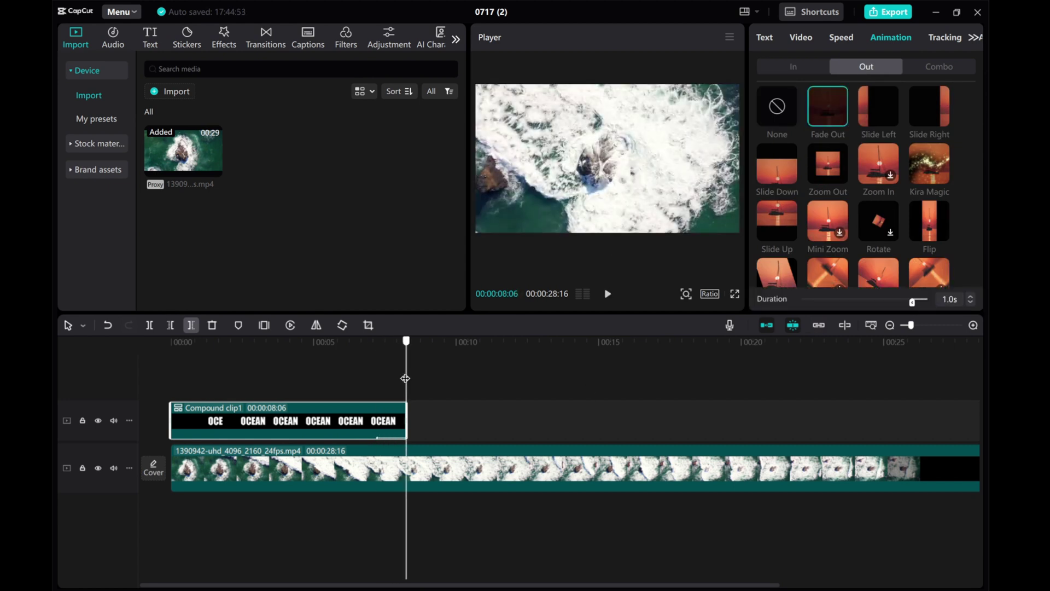